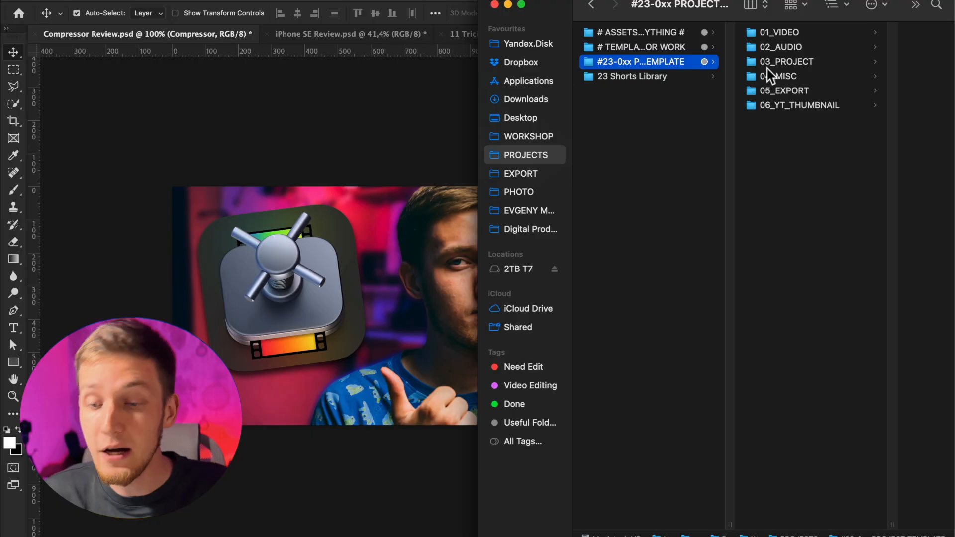
Locate YouTube Sample Thumbnail.psd in the project template's 06_YT_THUMBNAIL folder.
click(769, 76)
key(Down)
key(Down)
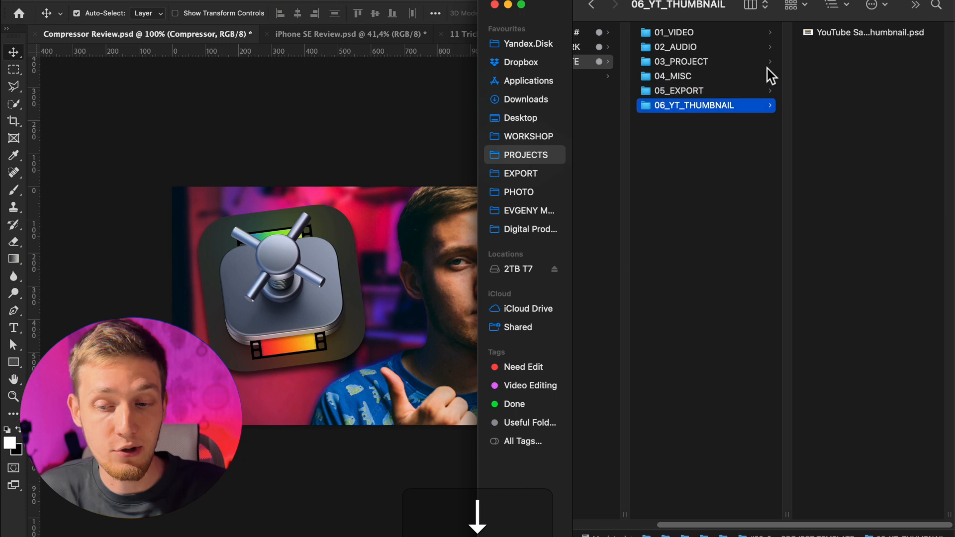
key(Right)
key(Left)
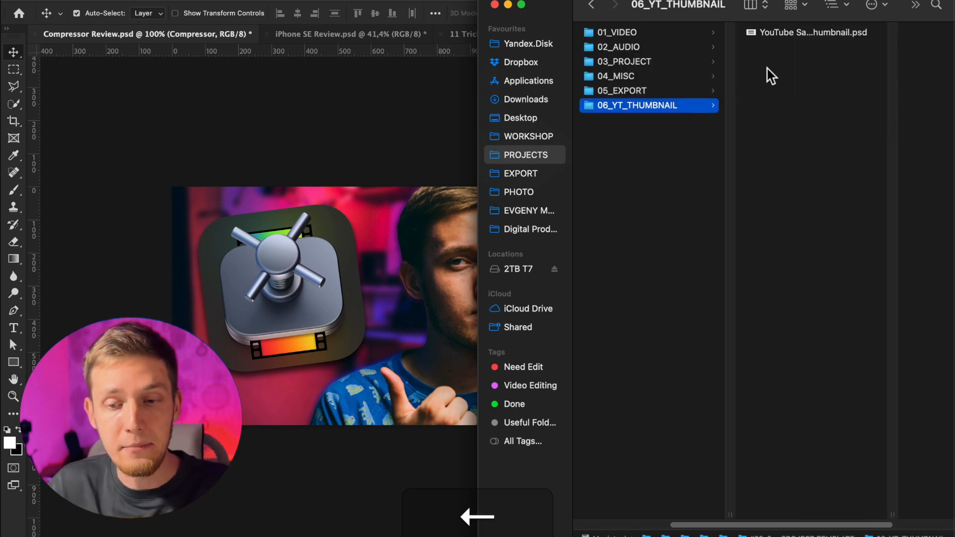
key(Right)
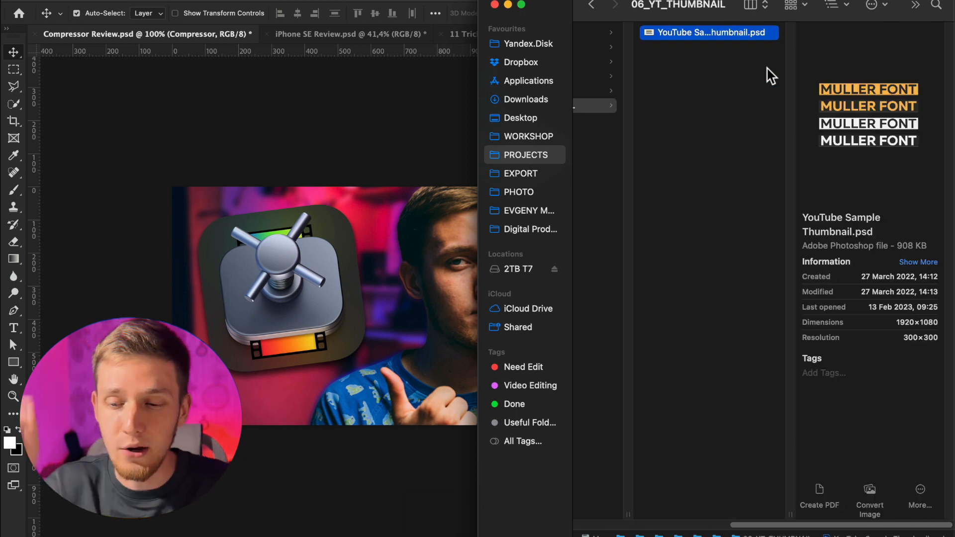
Preview YouTube Sample Thumbnail.psd and open it in Photoshop.
key(space)
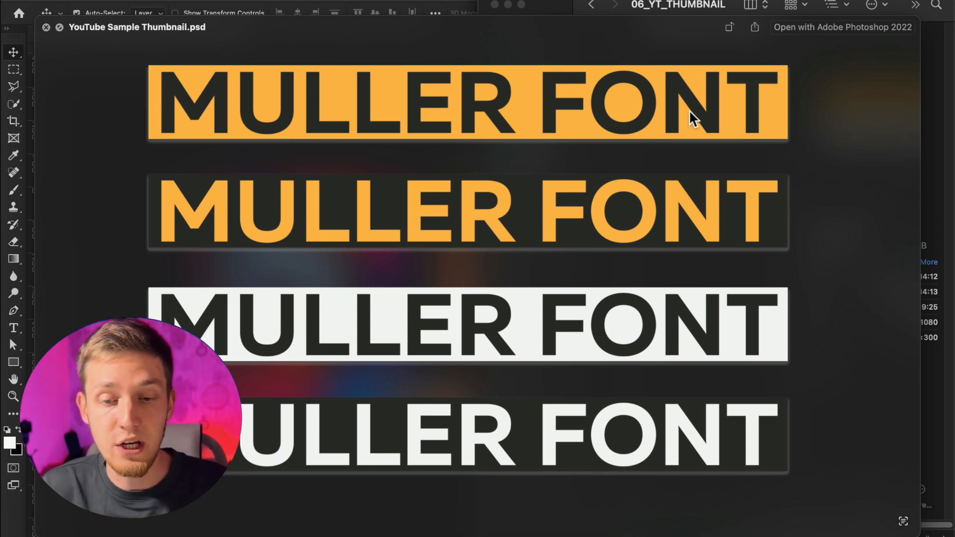
key(space)
double_click(751, 42)
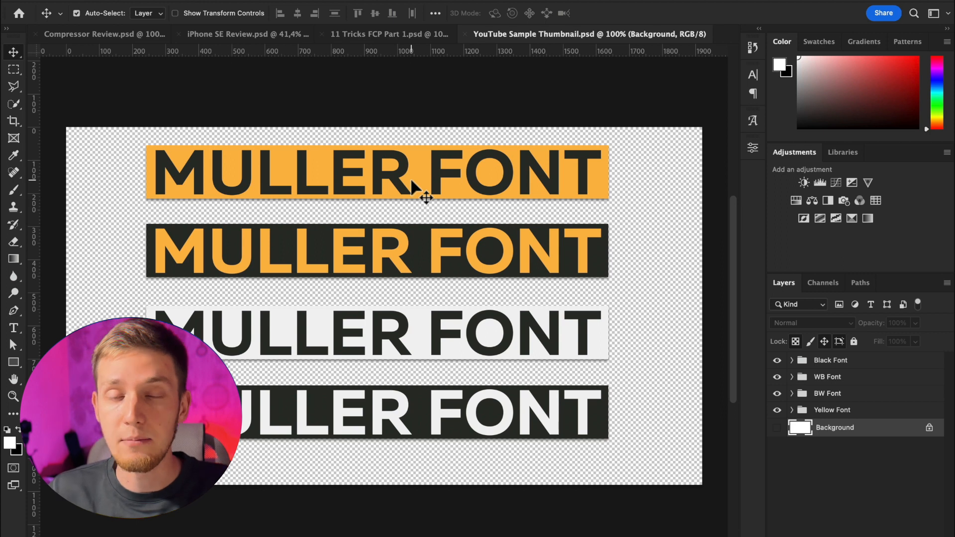
Switch to Finder and look through the dated shoot folders inside Photo For YouTube, up to 15.05.2022.
key(super+Tab)
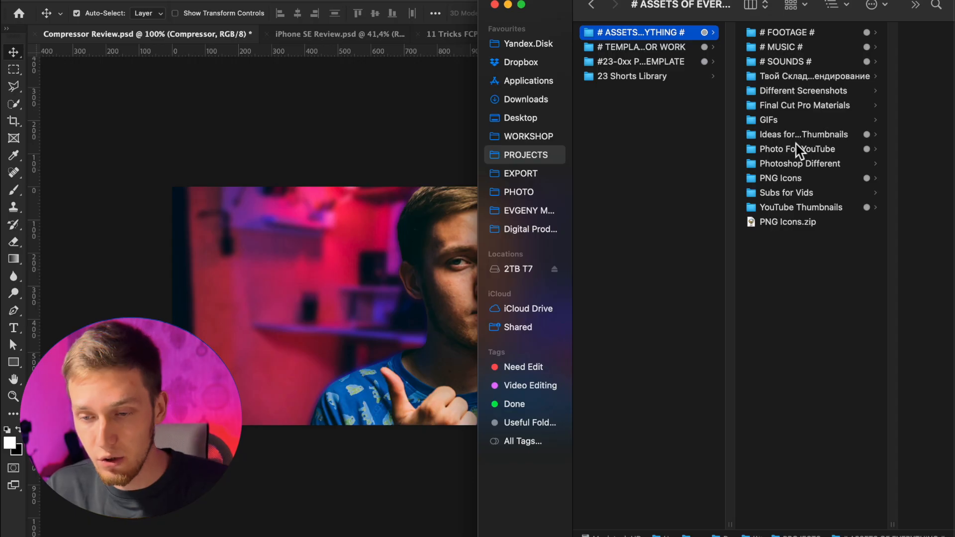
click(798, 150)
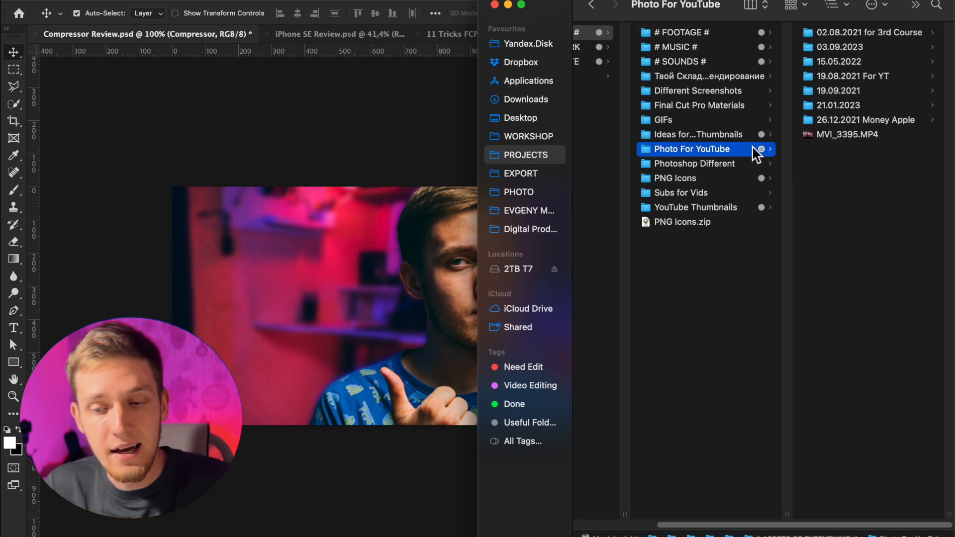
key(Right)
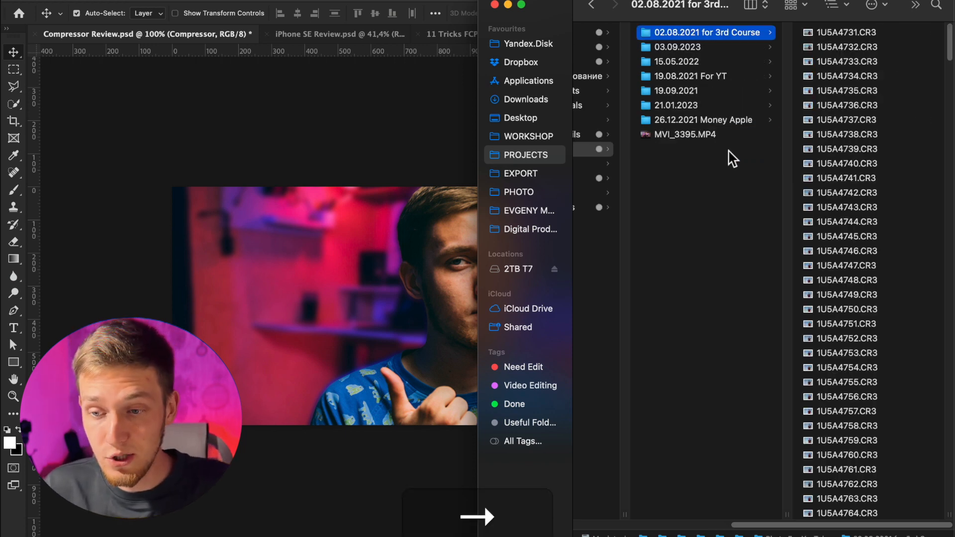
key(Down)
key(Down)
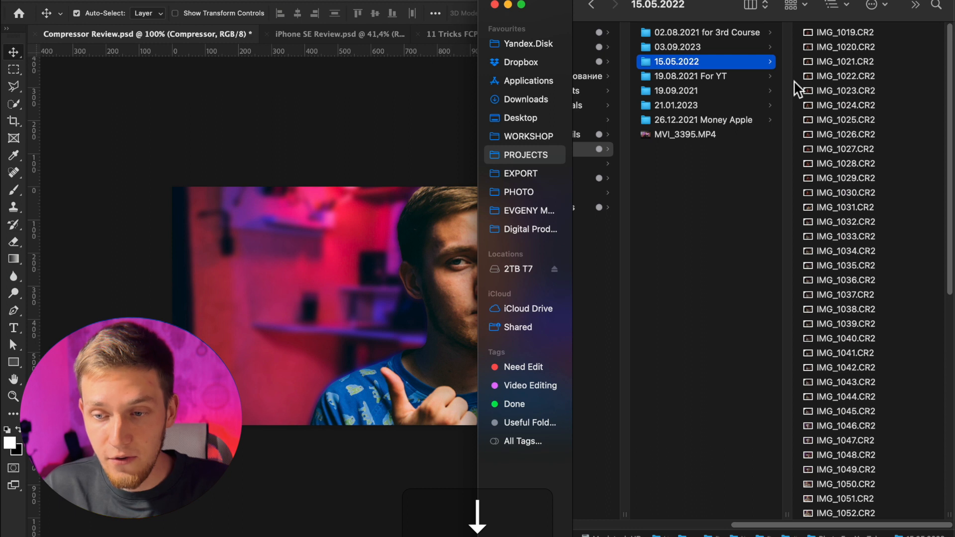
click(812, 72)
key(Down)
key(Down)
key(Down)
key(Left)
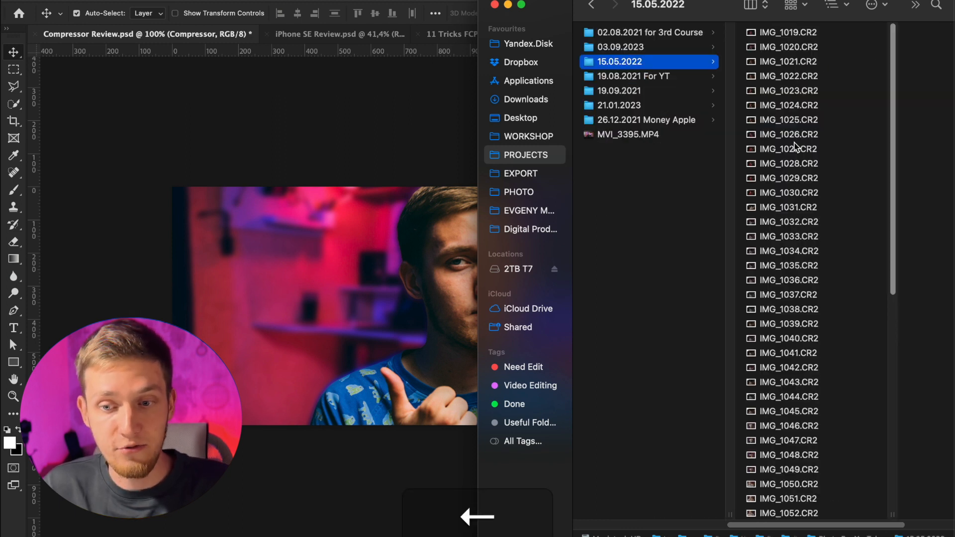
Browse the raw photos in the 19.08.2021 For YT folder and preview some of them at full size.
key(Down)
key(Right)
key(Down)
key(Down)
key(Down)
key(Down)
key(Down)
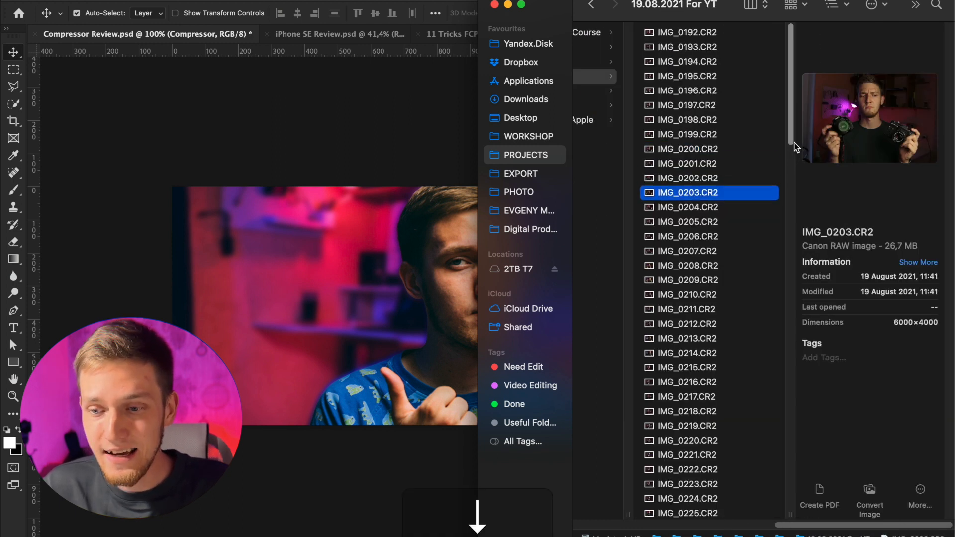
key(space)
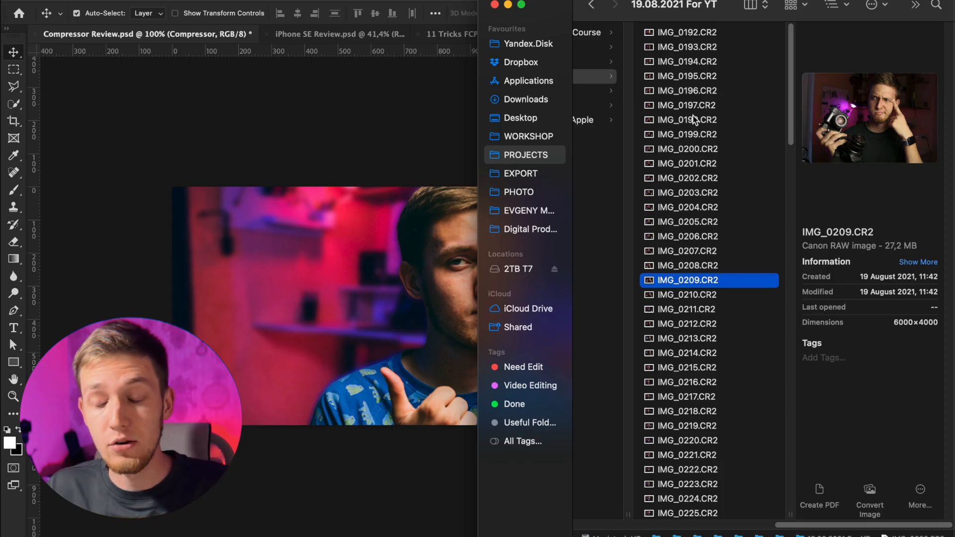
click(694, 119)
key(space)
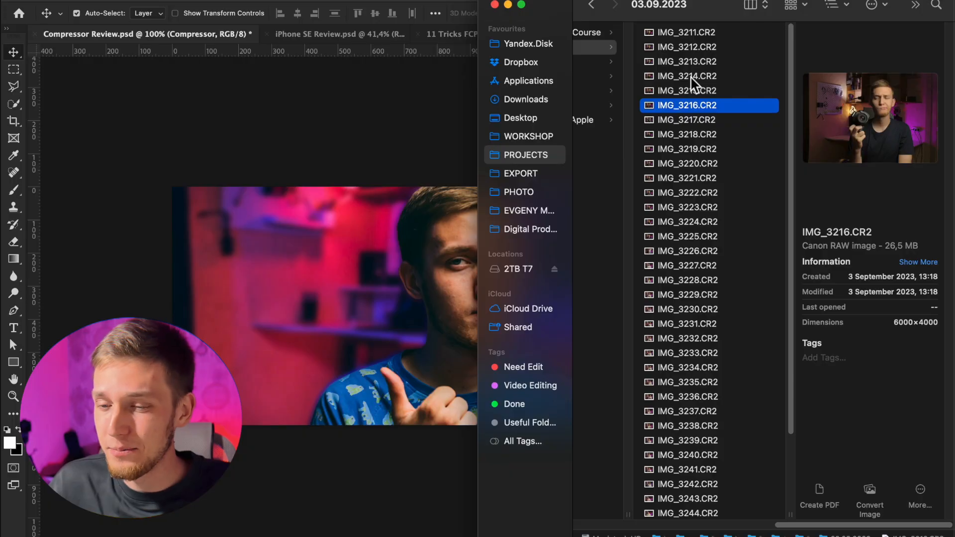
Review the portrait shots in the 03.09.2023 folder, including IMG_3214, IMG_3218 and a large preview of IMG_3217.
click(691, 76)
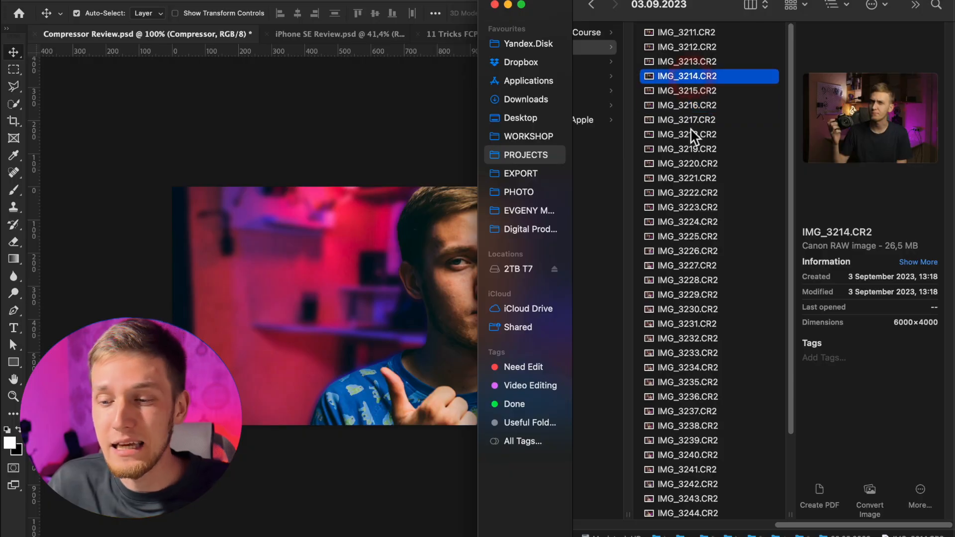
click(695, 135)
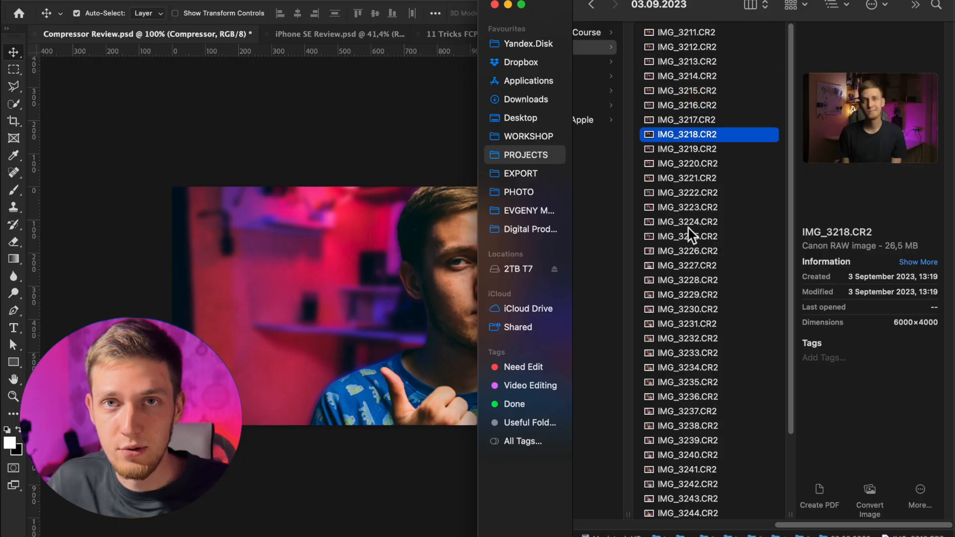
click(677, 297)
click(668, 121)
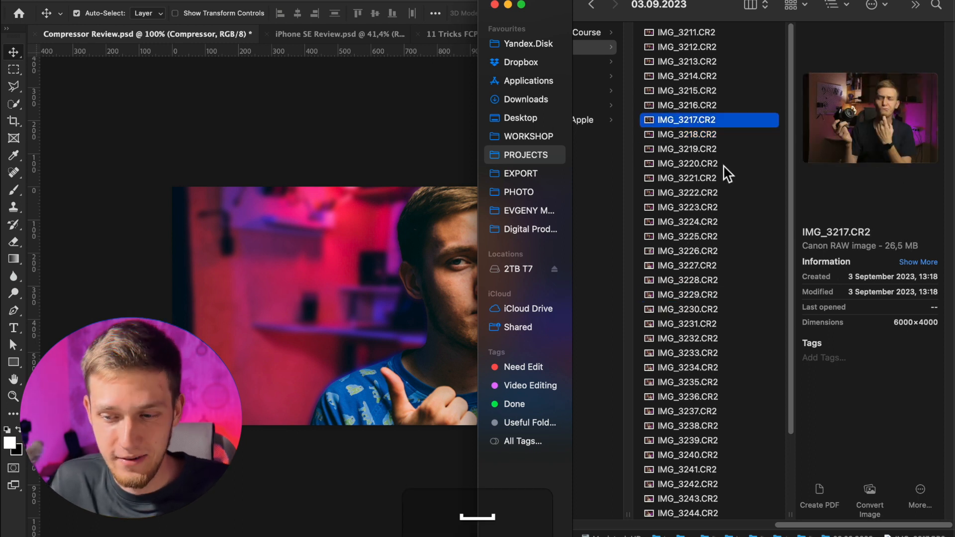
key(space)
key(space)
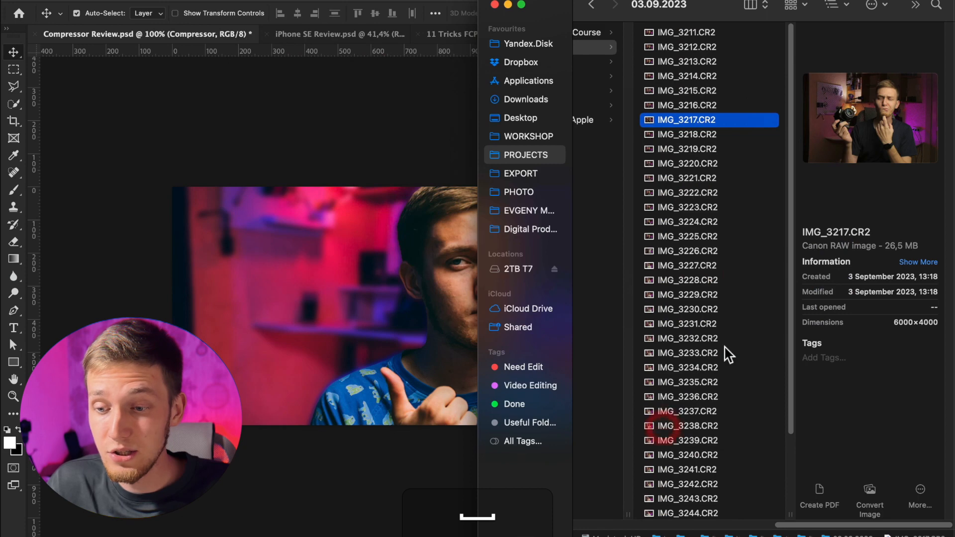
click(664, 427)
key(space)
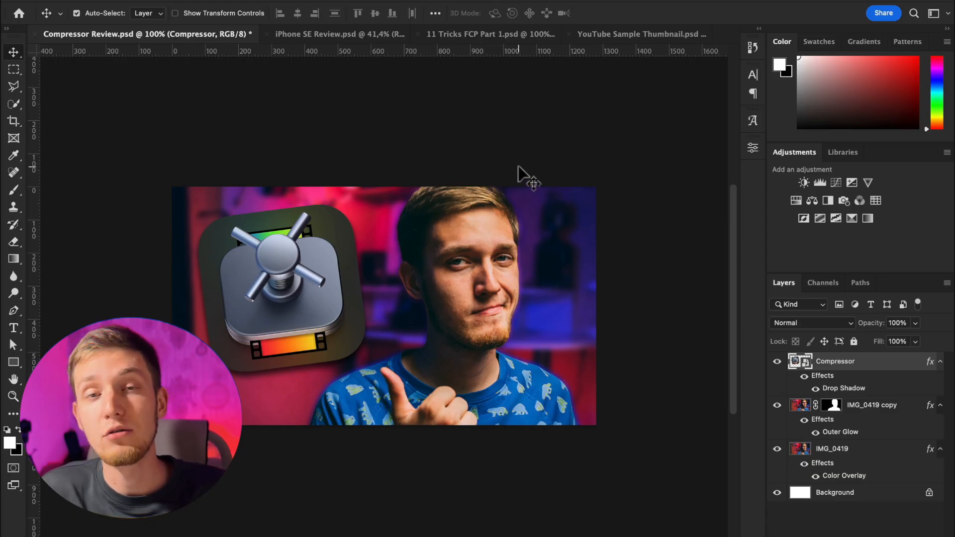
In Compressor Review.psd, hide the three layers above Background and show them again one by one from the lowest up.
click(777, 362)
click(778, 412)
click(776, 449)
click(777, 448)
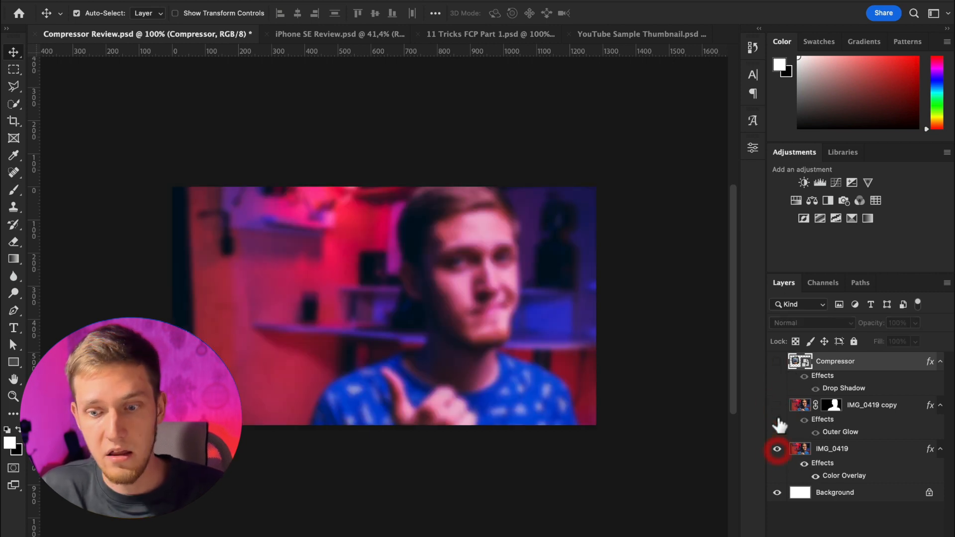
click(777, 404)
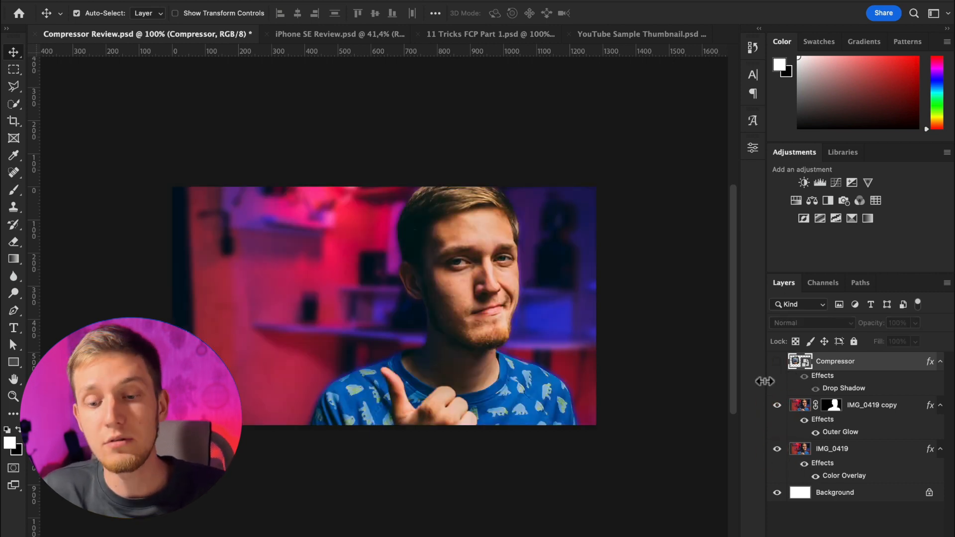
click(777, 361)
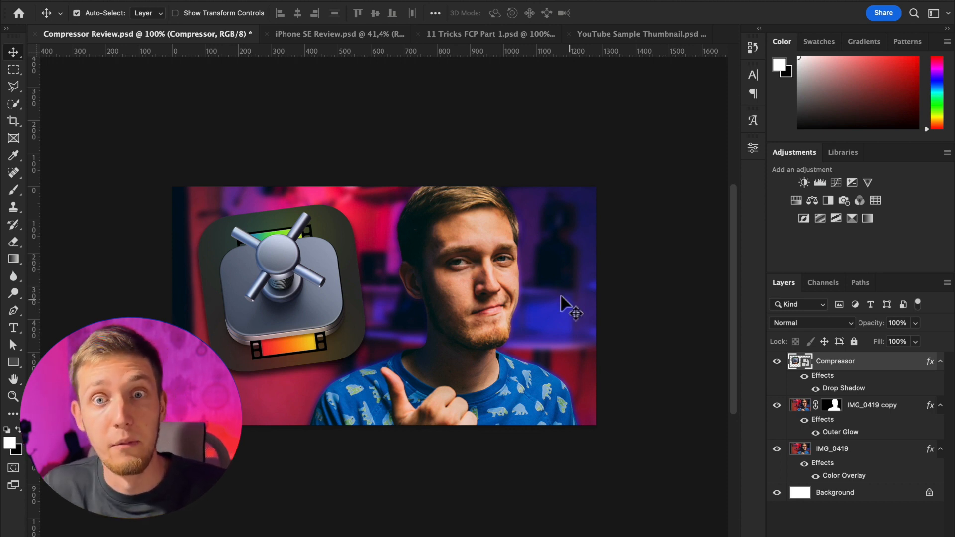
Show the blurred IMG_0419 layer, compare it with and without the IMG_0419 copy cut-out, and enable its Color Overlay.
scroll(505, 278, up, 1)
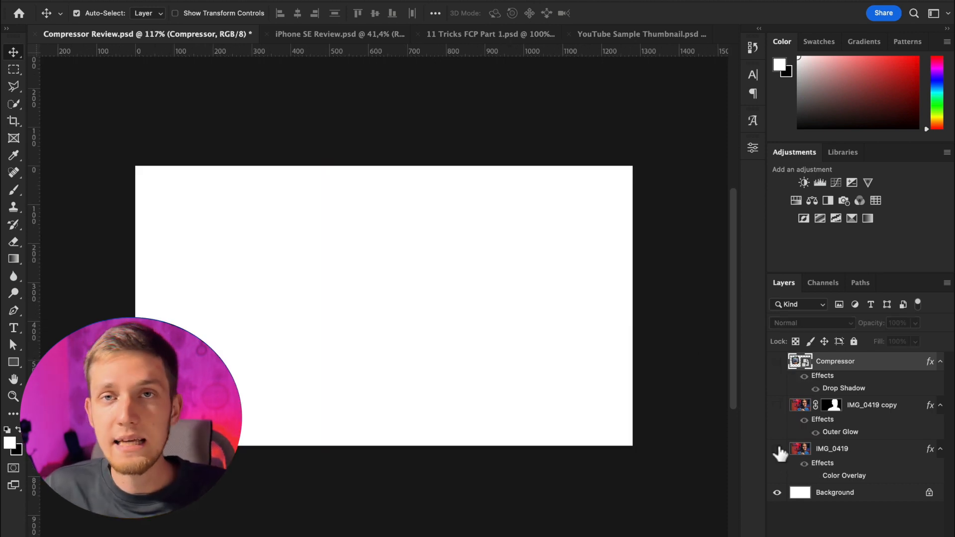
click(777, 449)
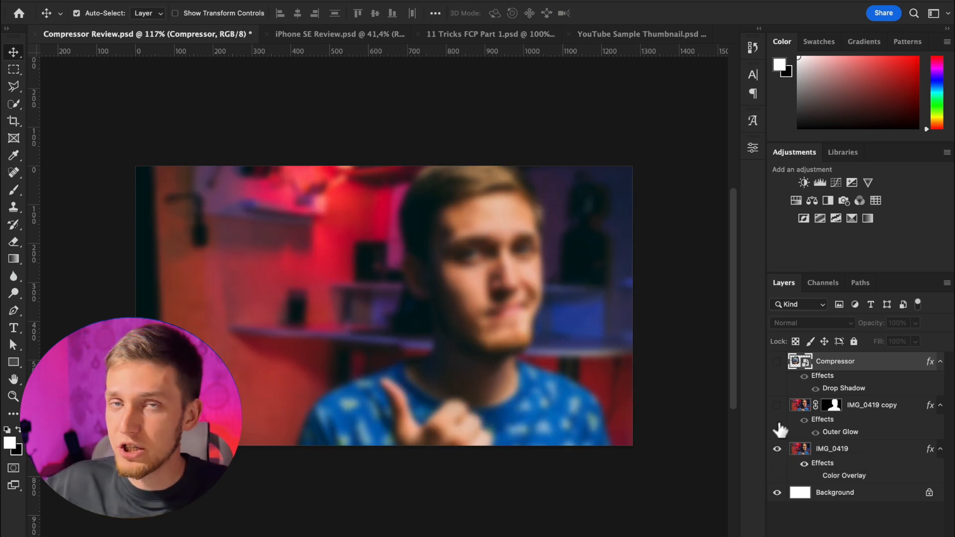
click(775, 405)
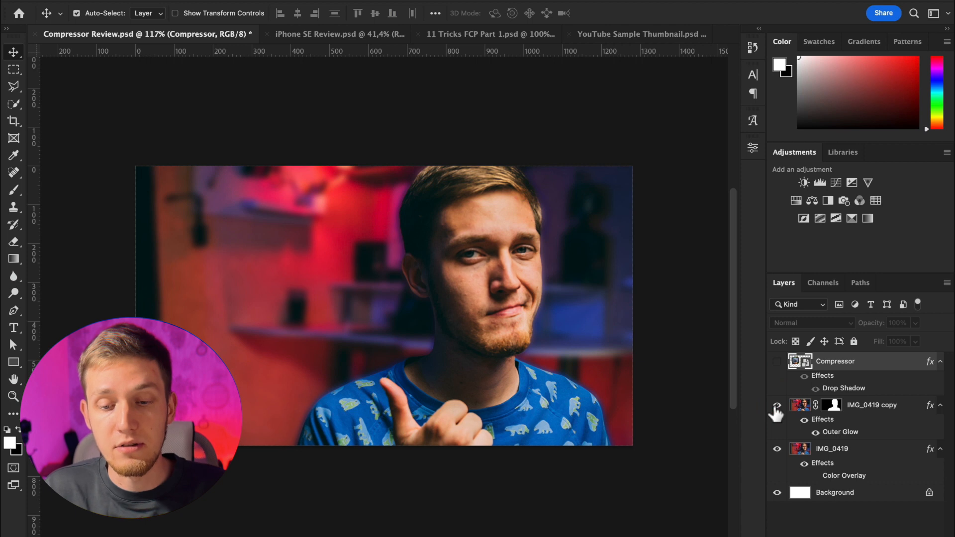
click(776, 405)
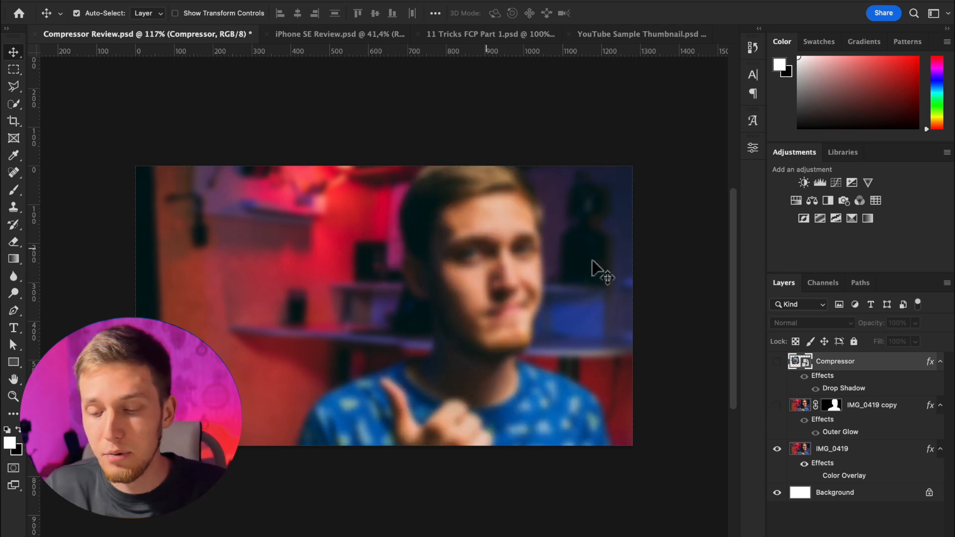
click(816, 476)
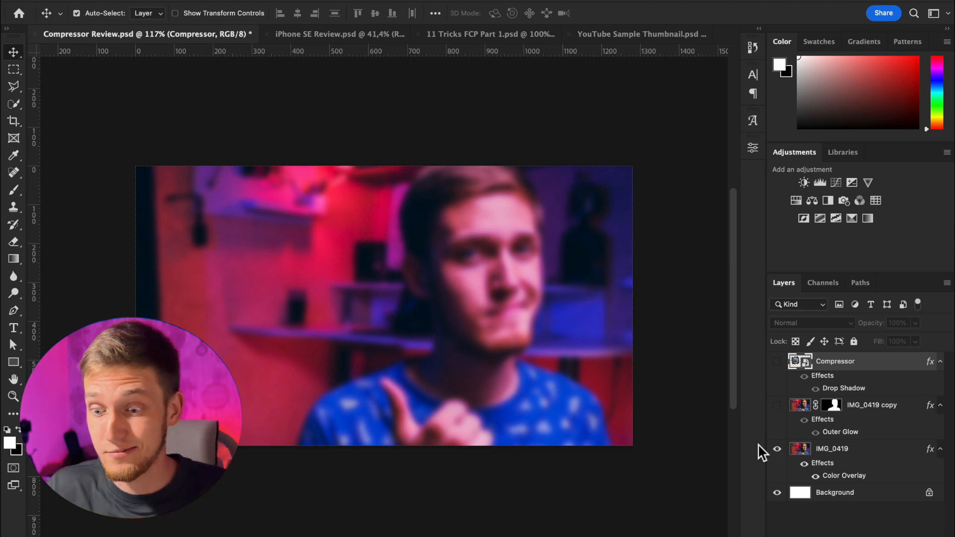
Show the IMG_0419 copy layer, compare its Outer Glow off and on, and show the Compressor layer.
click(777, 405)
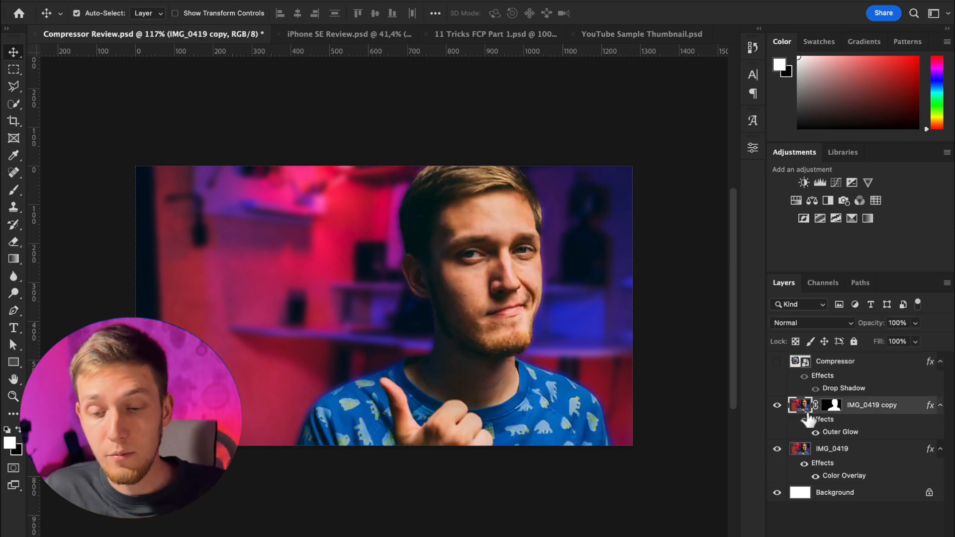
click(816, 434)
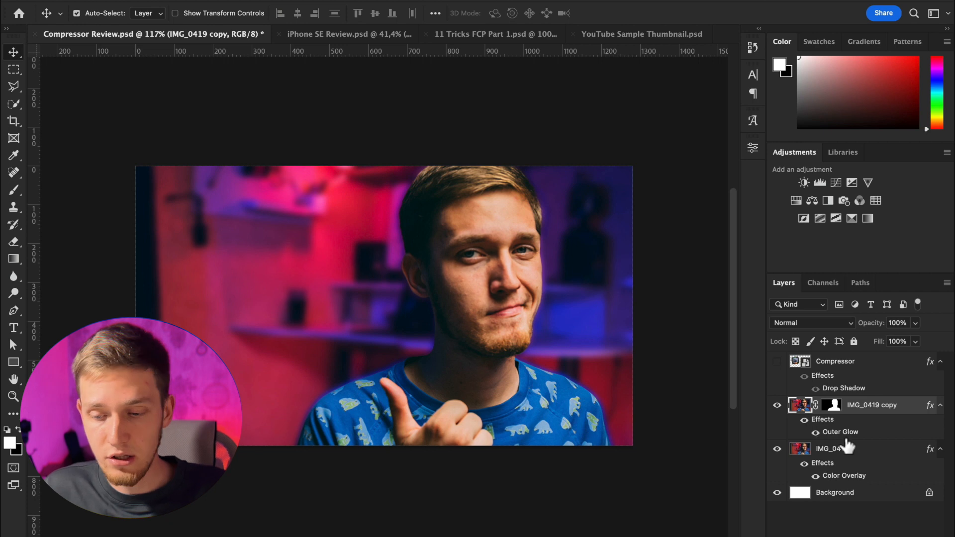
click(816, 432)
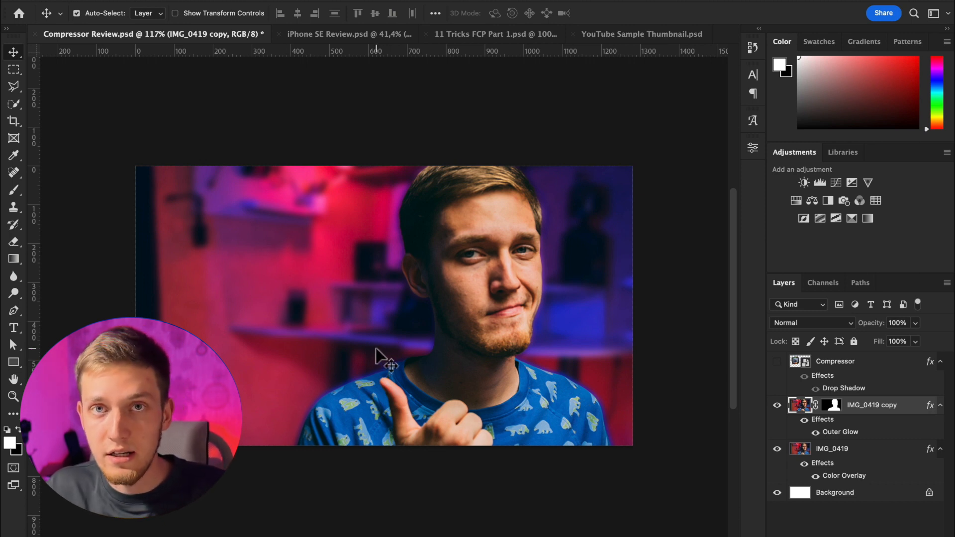
click(776, 362)
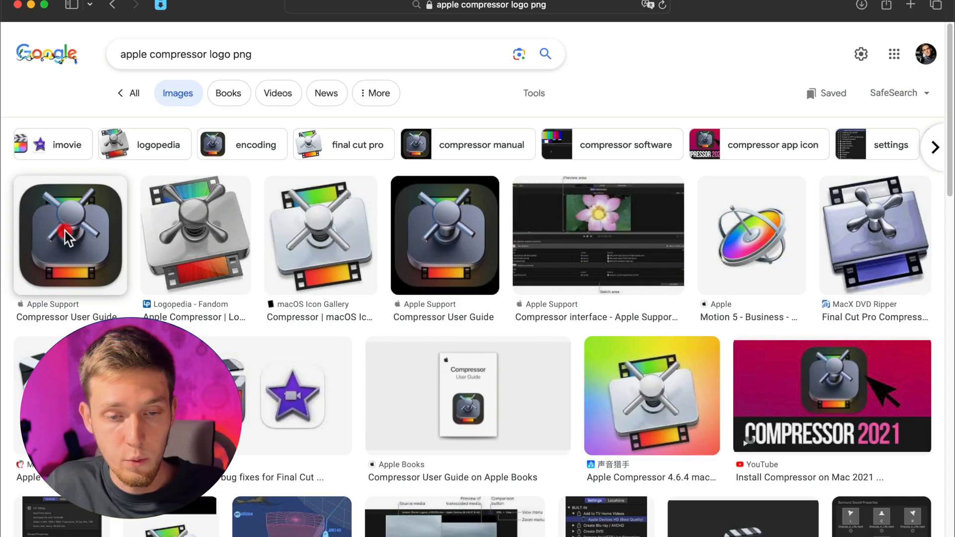
Enlarge the Apple Support Compressor logo from the image results and look at the options for saving it.
click(76, 121)
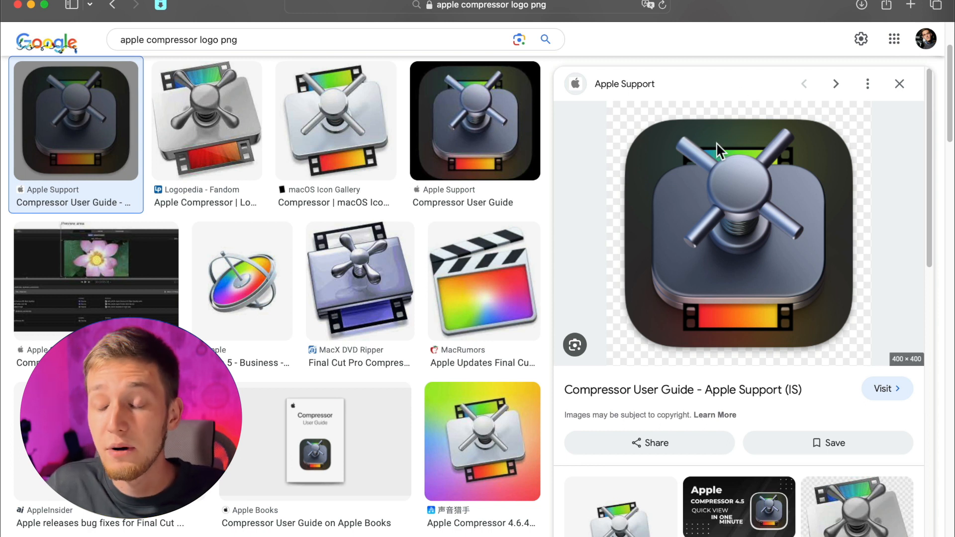
right_click(716, 159)
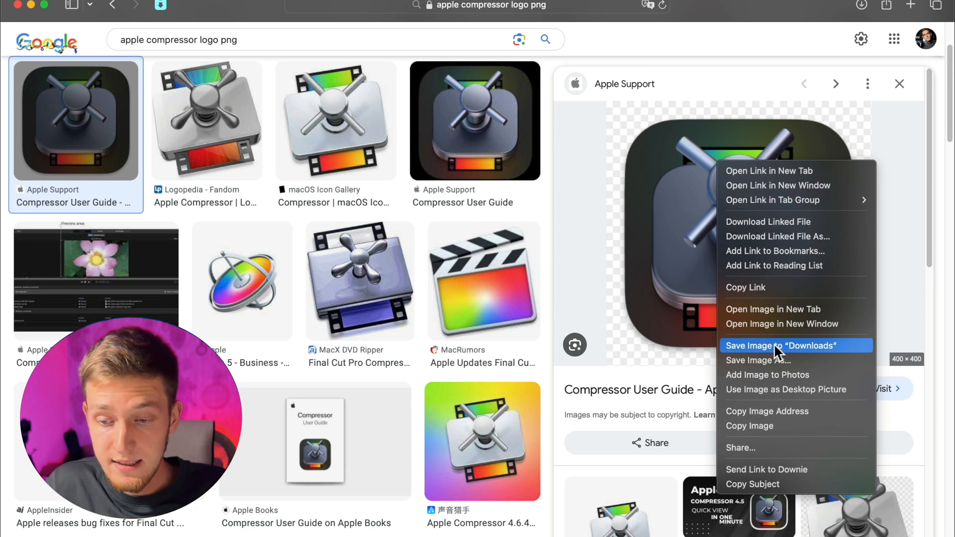
click(696, 374)
Switch to Photoshop and, in iPhone SE Review.psd, hide the IMG_0401 copy and Curves 1 layers.
mouse_move(630, 535)
click(700, 523)
click(449, 145)
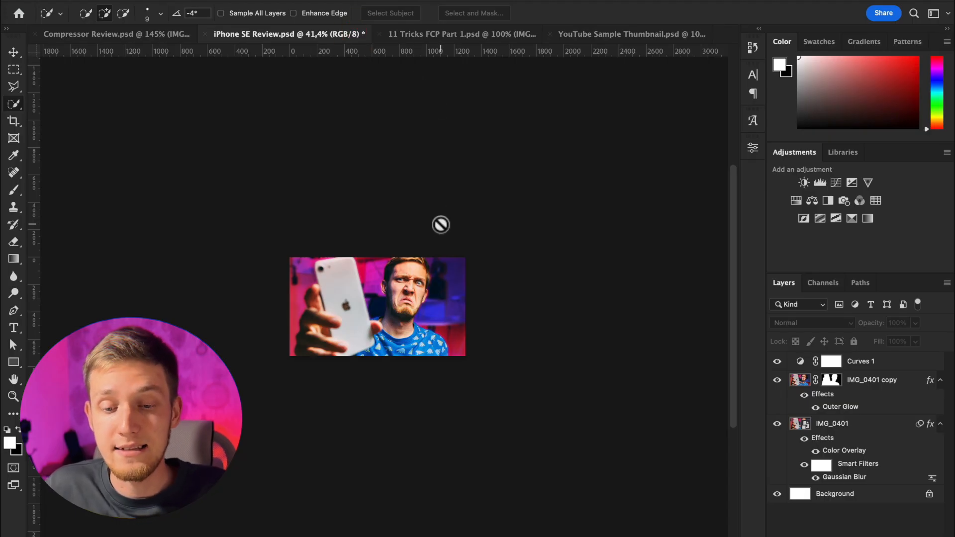
scroll(439, 222, up, 5)
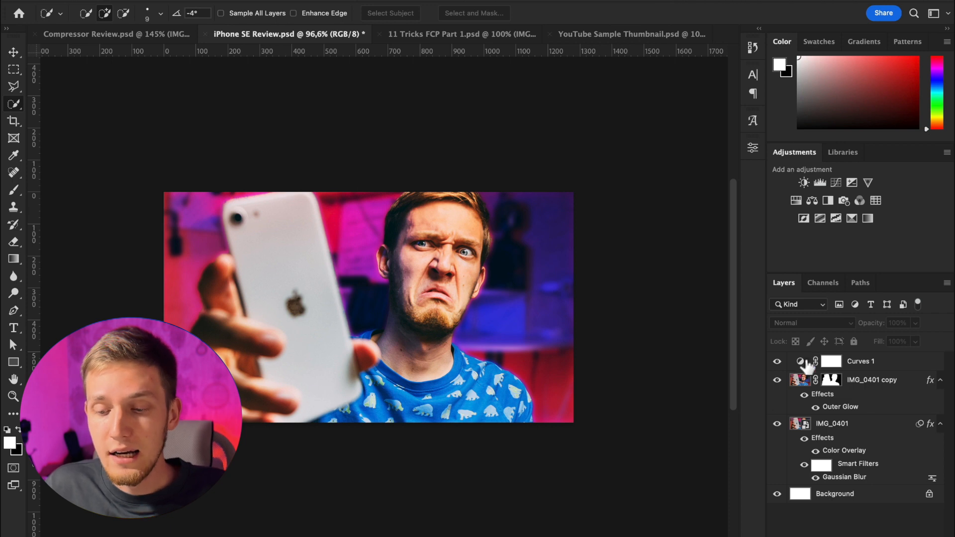
click(777, 380)
click(775, 362)
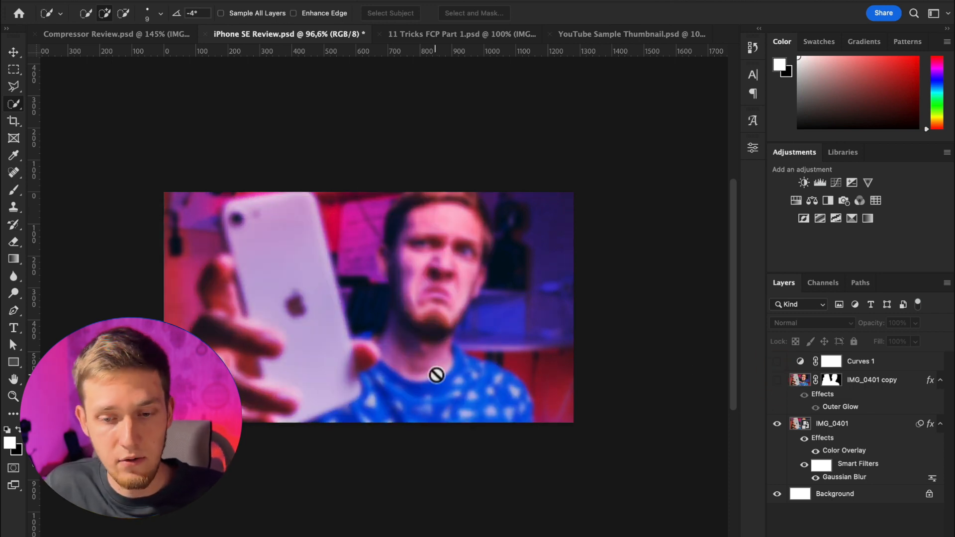
Select the IMG_0401 layer and compare its Gaussian Blur and its Color Overlay off and on.
click(821, 453)
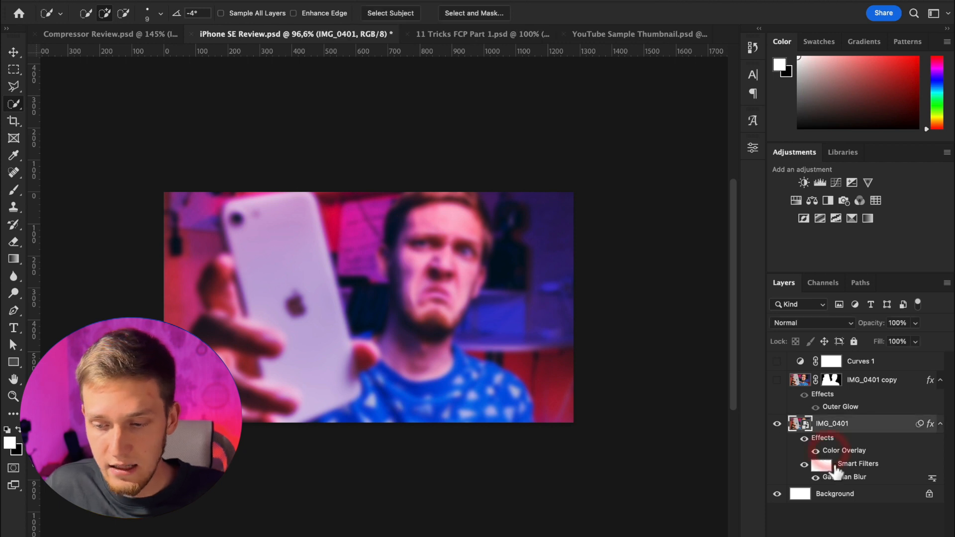
click(815, 478)
click(816, 478)
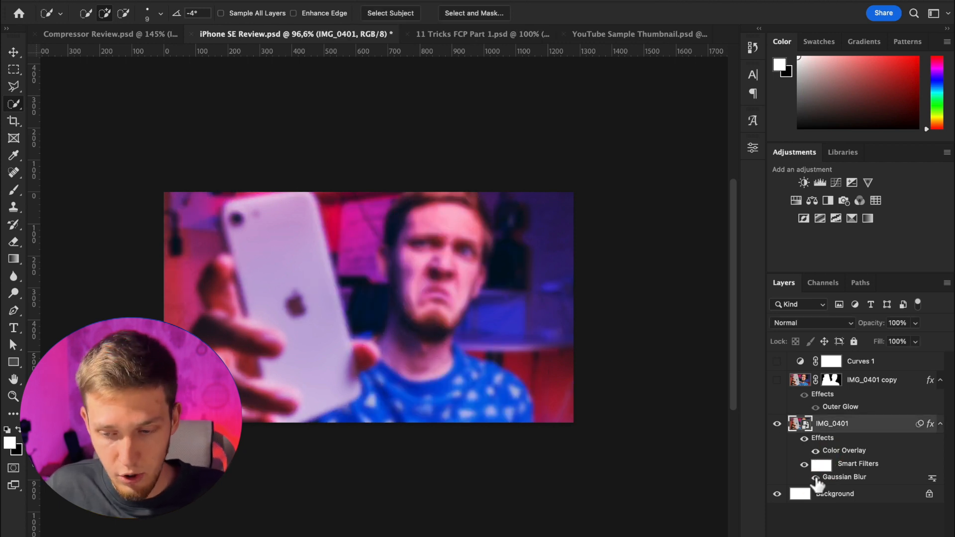
click(815, 451)
click(815, 451)
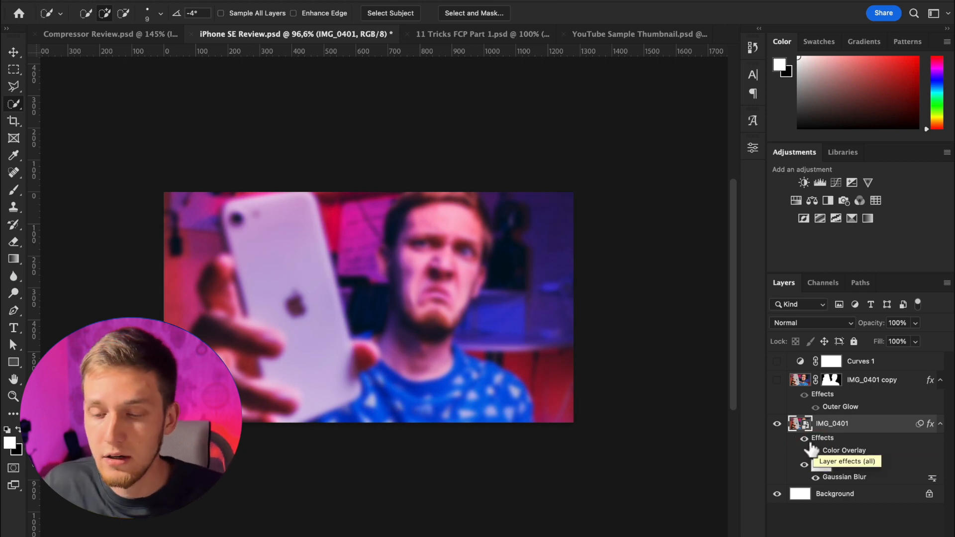
Show the IMG_0401 copy cut-out over the blurred background and inspect the combined image.
click(777, 380)
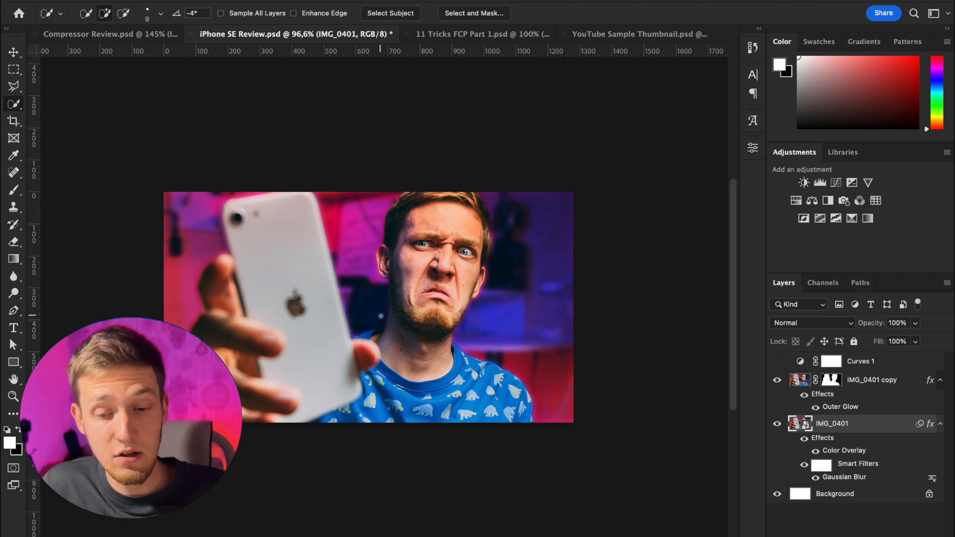
scroll(381, 316, down, 4)
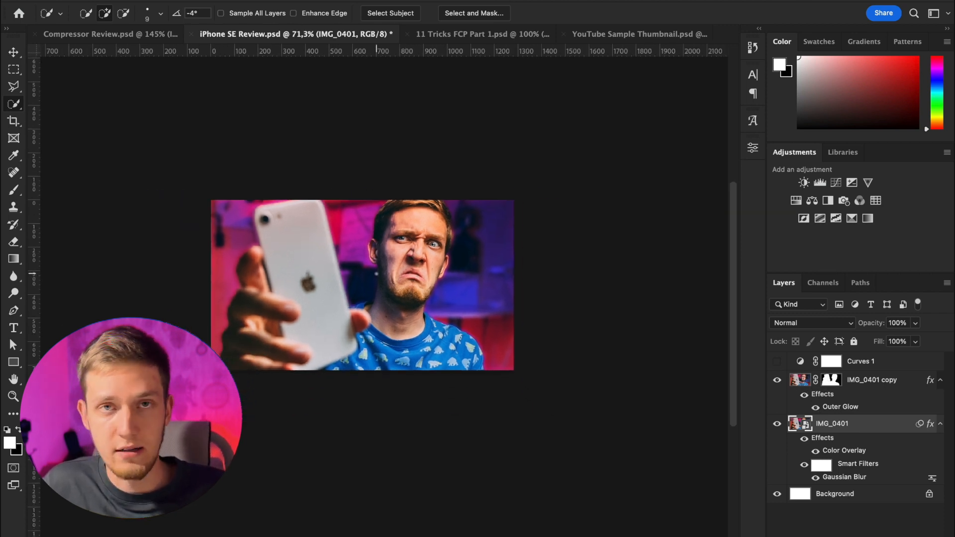
scroll(376, 273, up, 5)
scroll(378, 246, down, 2)
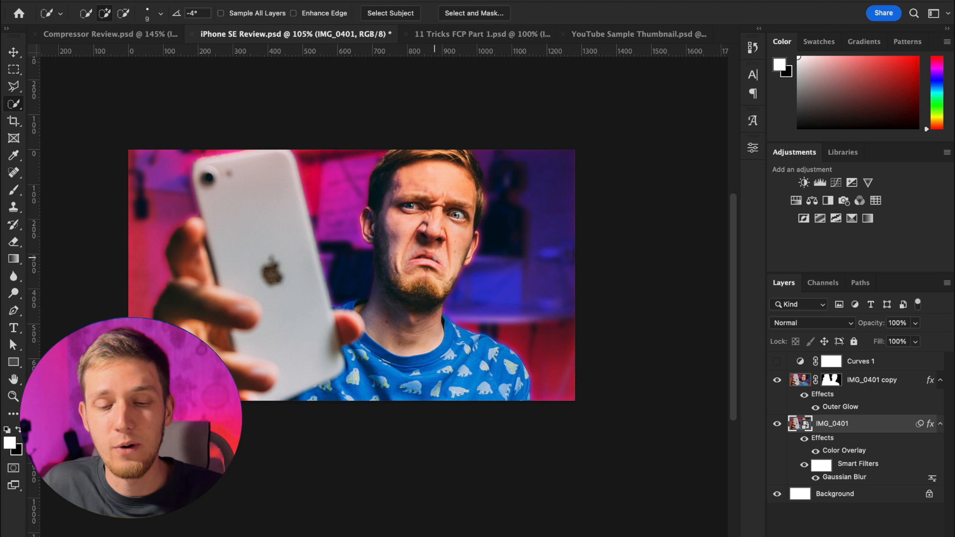
Show the Curves 1 layer, check its RGB curve, and close the curve settings.
click(777, 362)
click(776, 361)
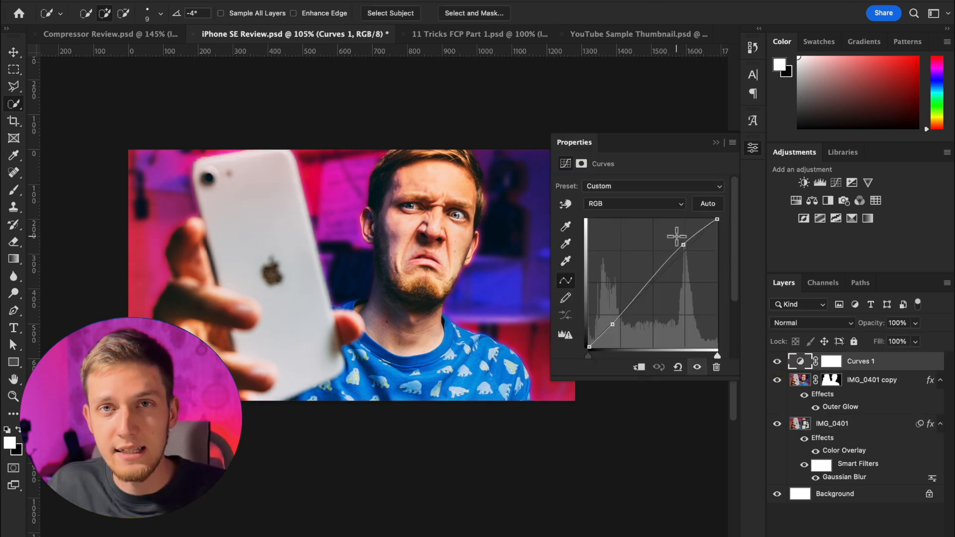
click(716, 142)
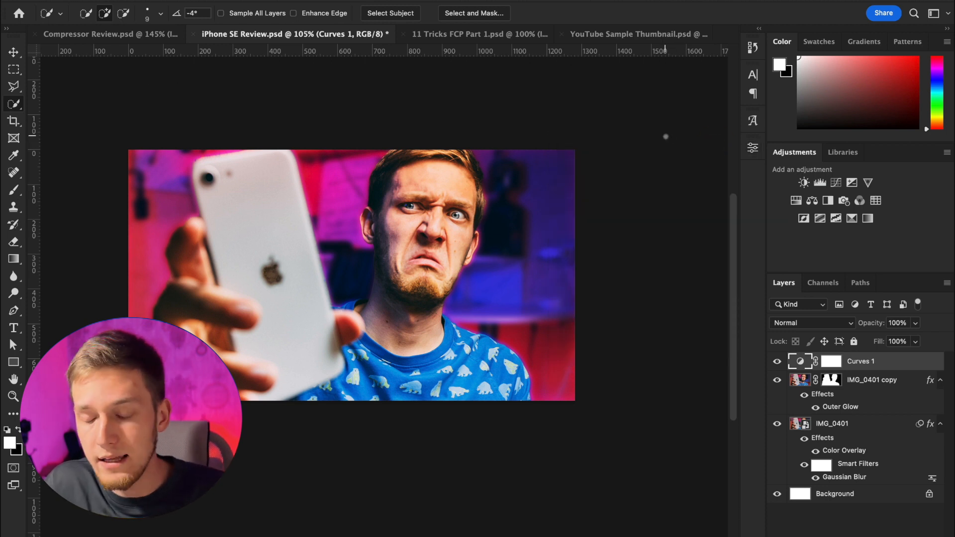
In 11 Tricks FCP Part 1.psd, hide all layers above IMG_0238 except the Layer 1 portrait cut-out.
key(ctrl+Tab)
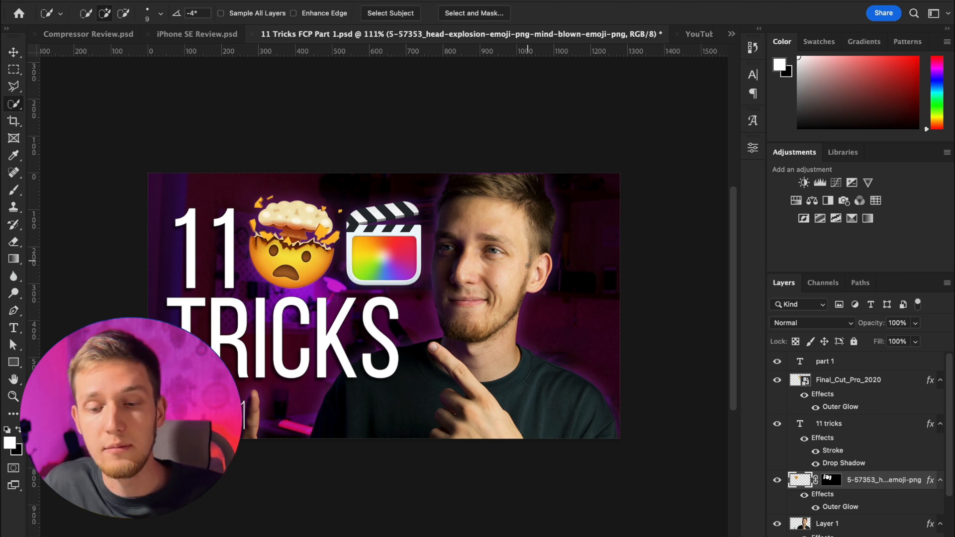
drag(776, 361, 775, 445)
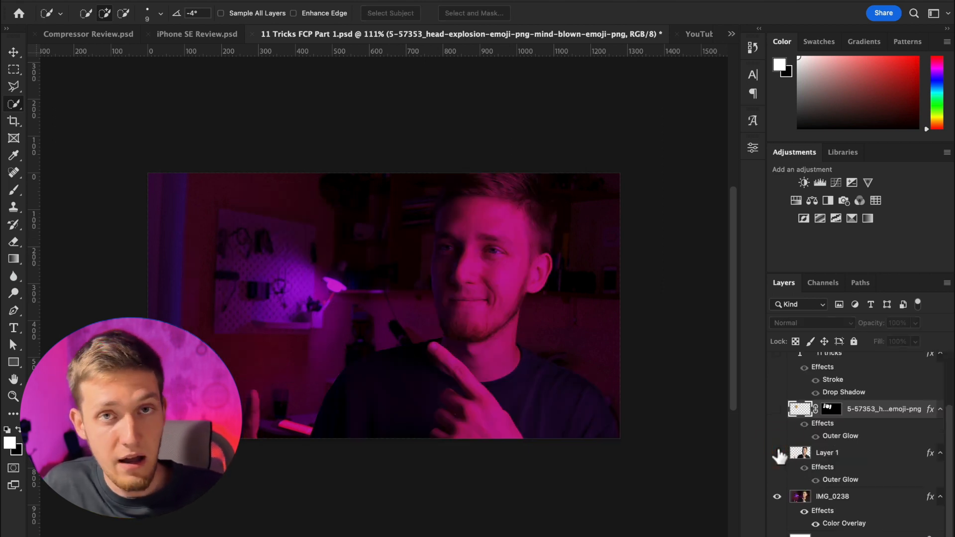
click(777, 452)
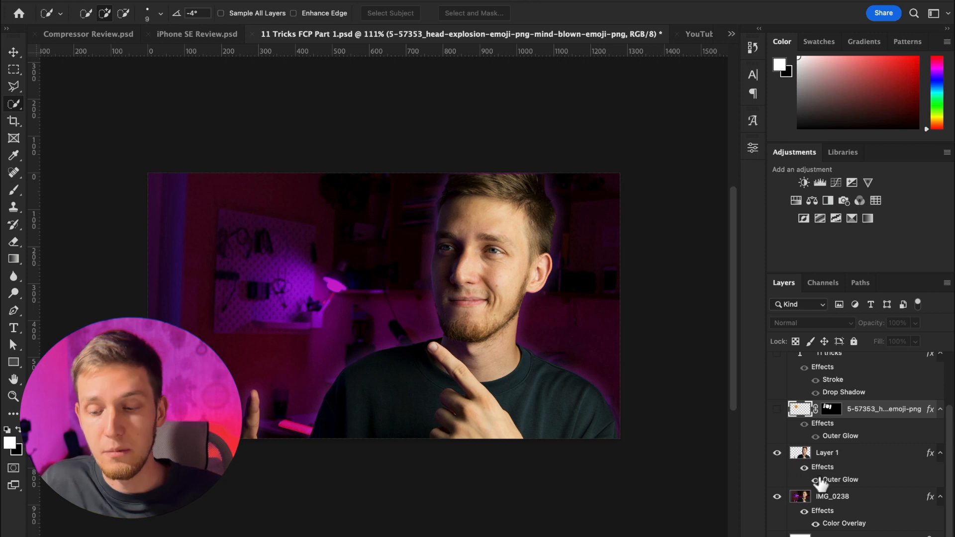
Compare the IMG_0238 background with its Color Overlay off and on.
click(815, 524)
click(816, 524)
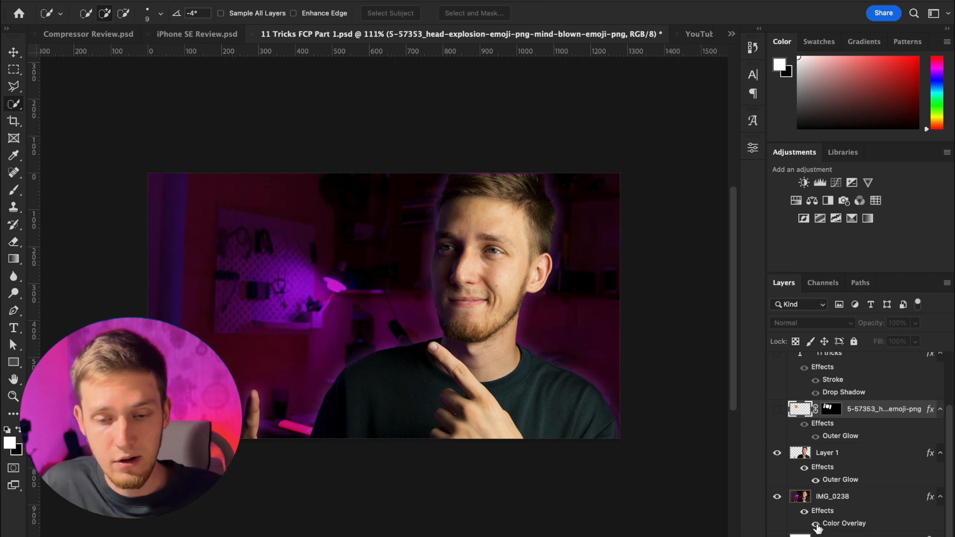
click(815, 524)
click(816, 524)
Show the 11 tricks text layer and the Final_Cut_Pro_2020 logo layer.
scroll(808, 420, up, 2)
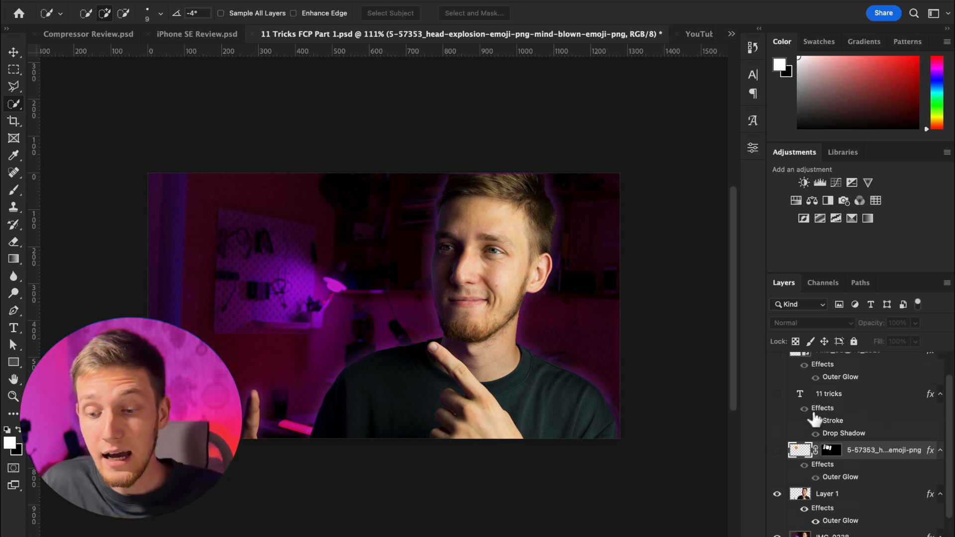
scroll(795, 410, up, 2)
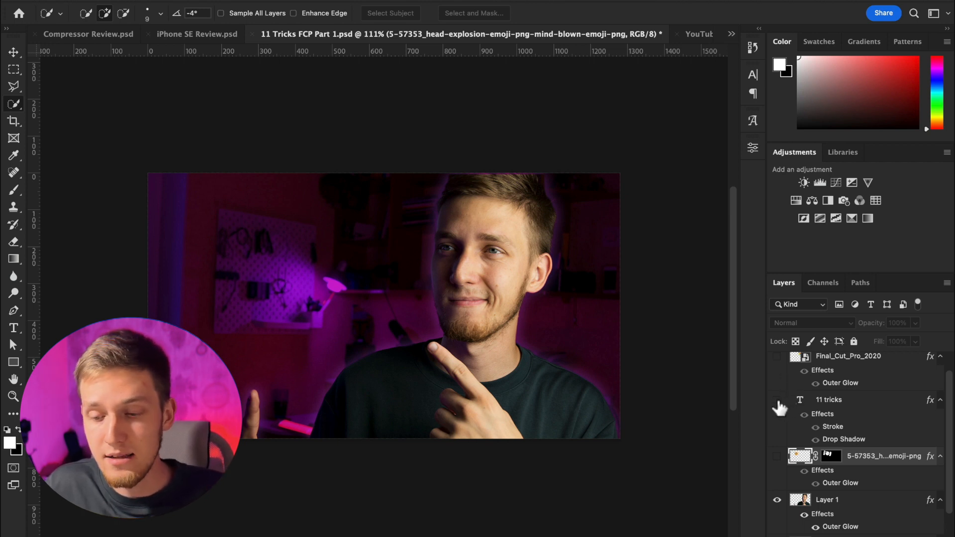
click(777, 399)
scroll(778, 393, up, 1)
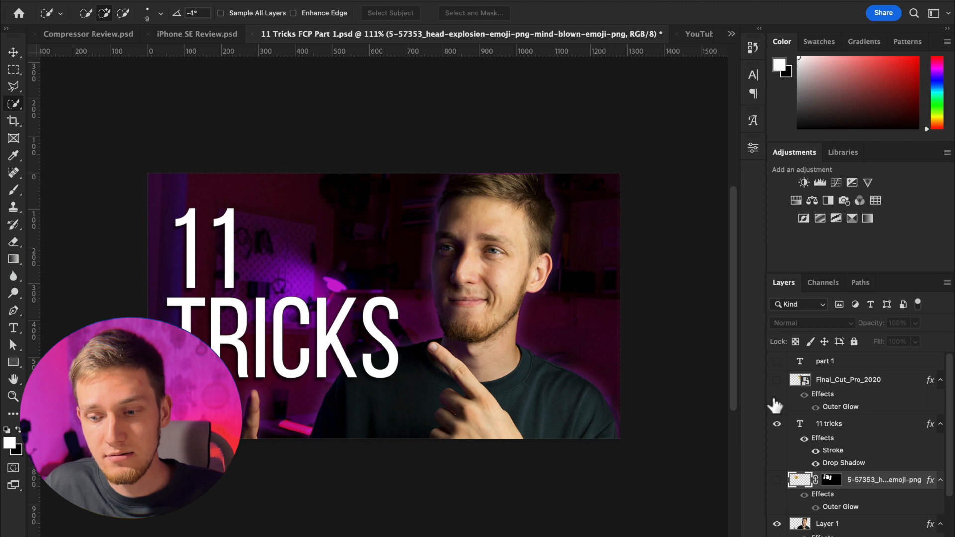
click(777, 381)
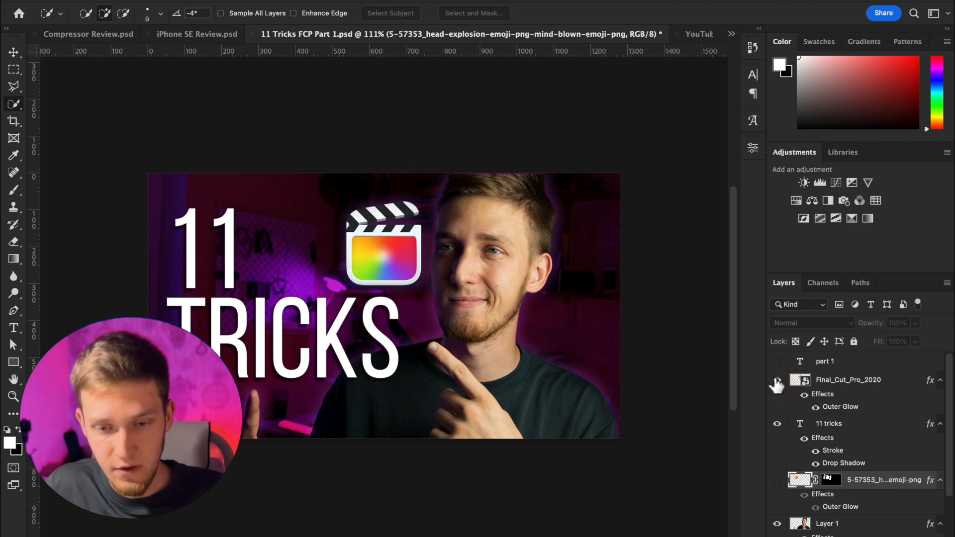
Show the exploding-head emoji layer and the part 1 text layer, and inspect the complete thumbnail up close.
scroll(776, 429, down, 2)
click(776, 415)
scroll(777, 419, up, 2)
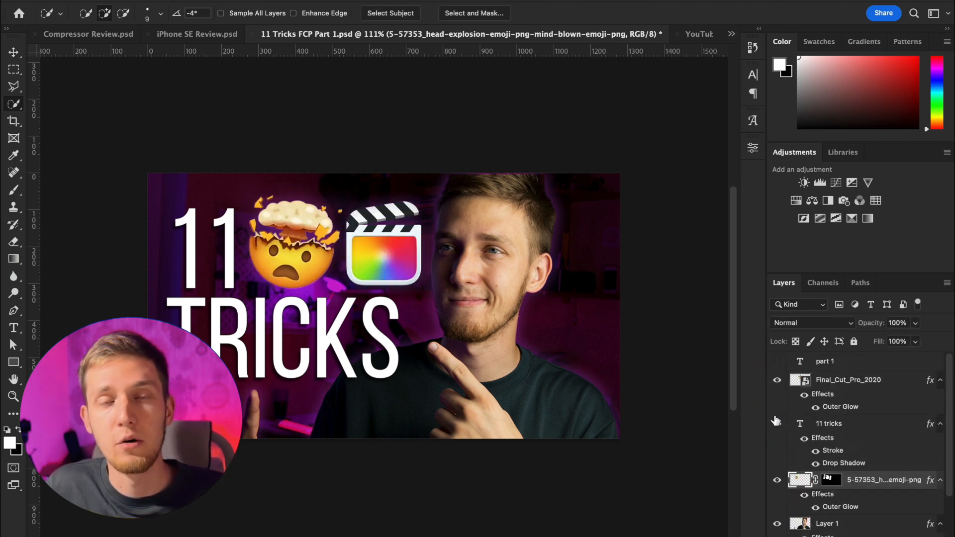
click(776, 361)
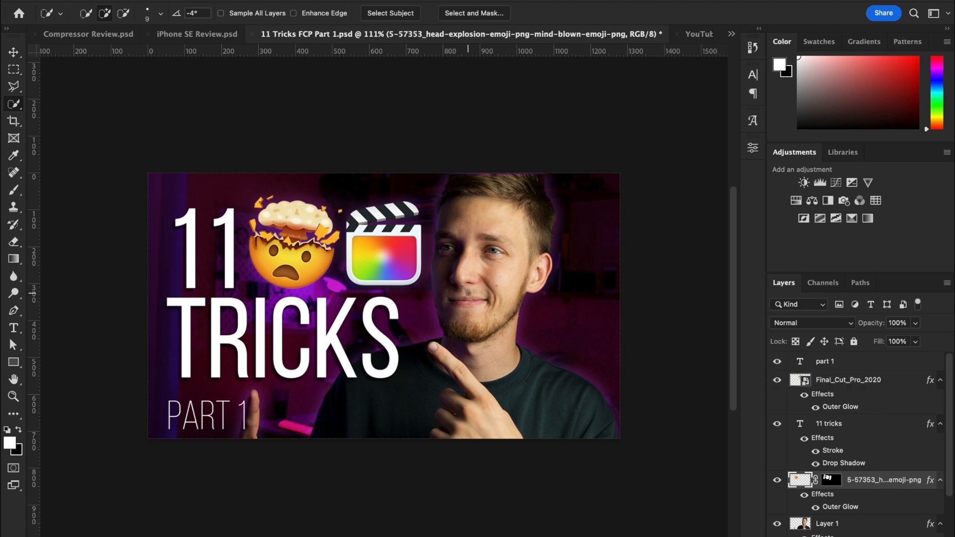
scroll(318, 311, up, 4)
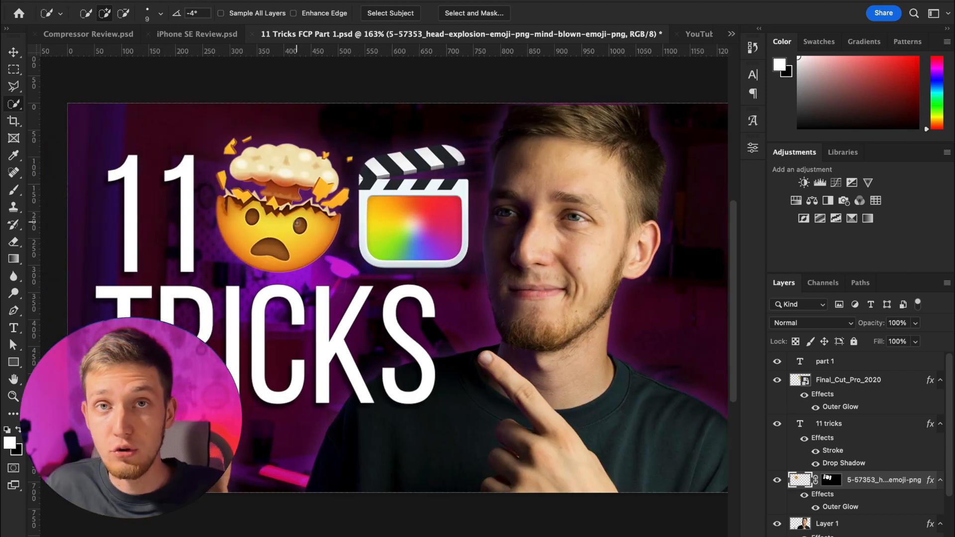